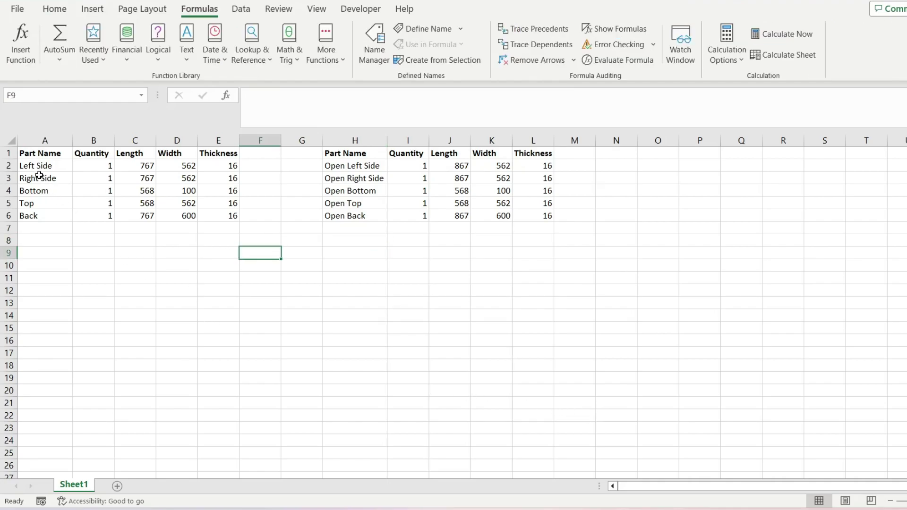
- Define the workbook-scoped name Table1 for the first parts table, cells A1:E6 including its headers
drag(40, 154, 209, 215)
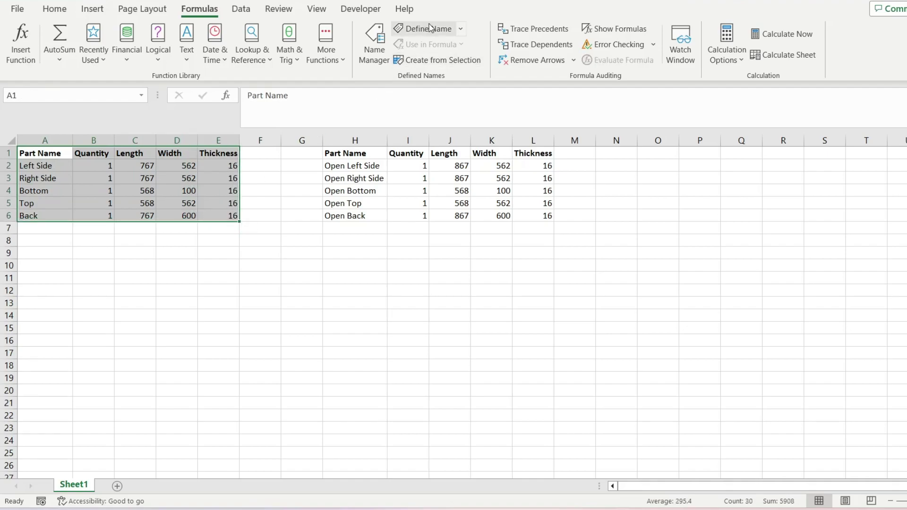
click(410, 59)
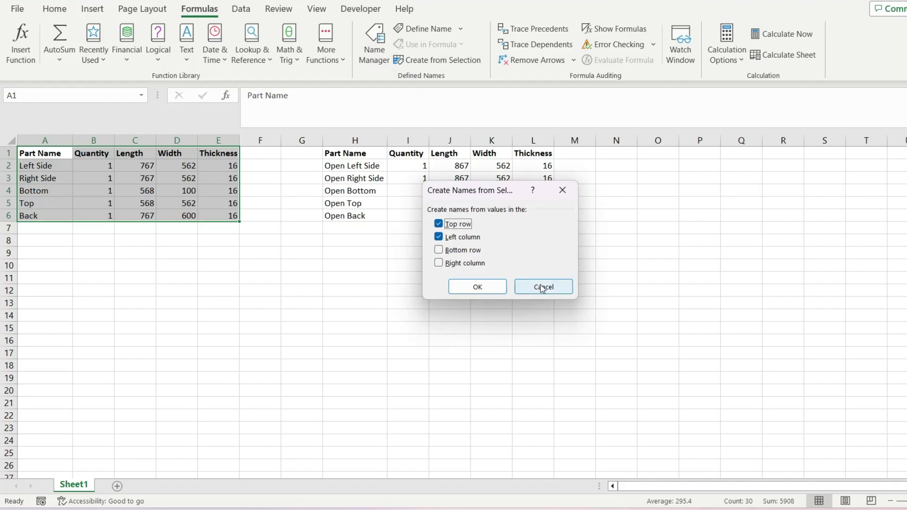
click(543, 288)
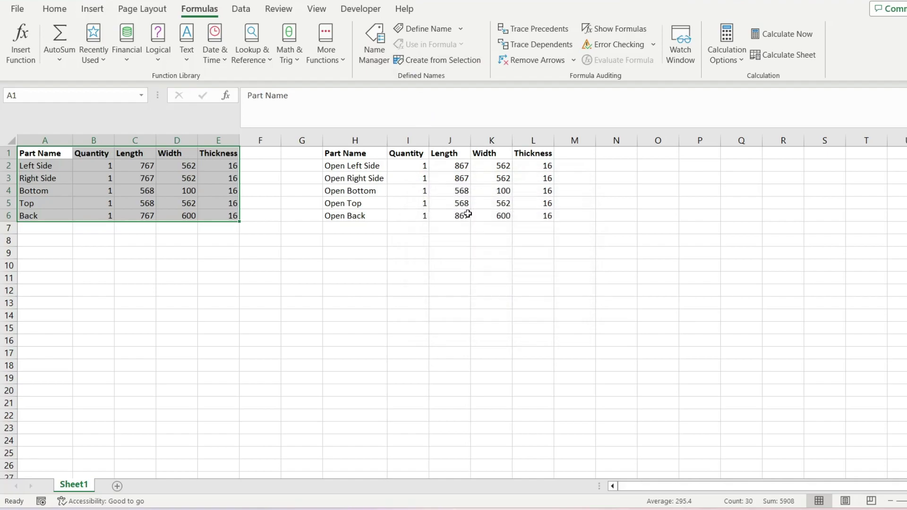
click(460, 29)
click(428, 47)
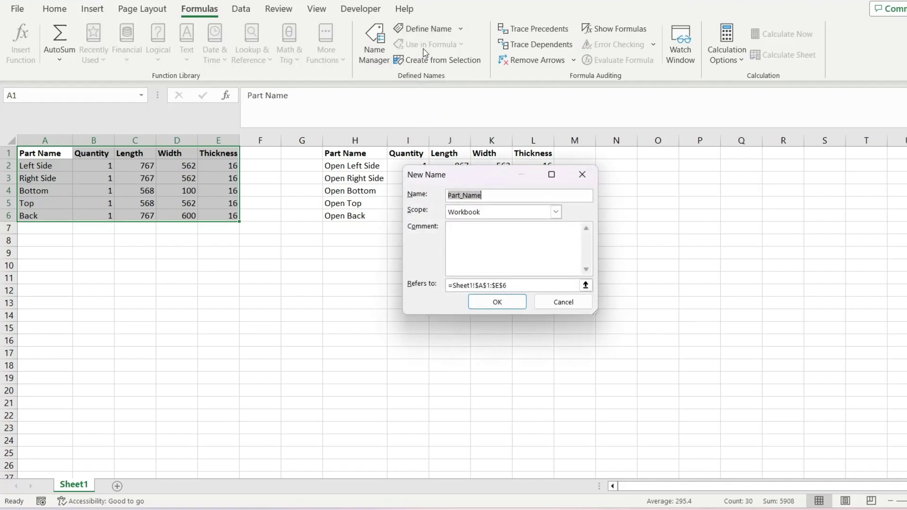
text(TA)
click(487, 304)
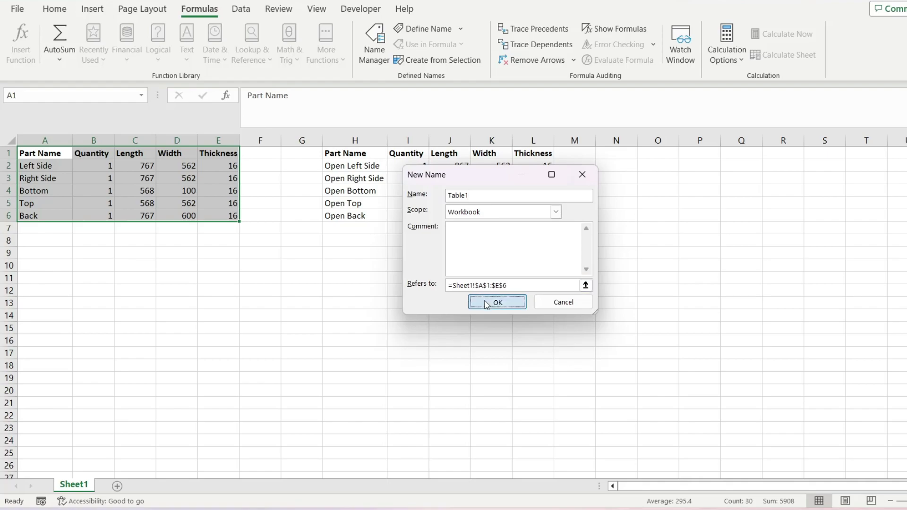
- Define the workbook-scoped name Table2 for the second parts table, cells H1:L6 including its headers
drag(356, 154, 533, 217)
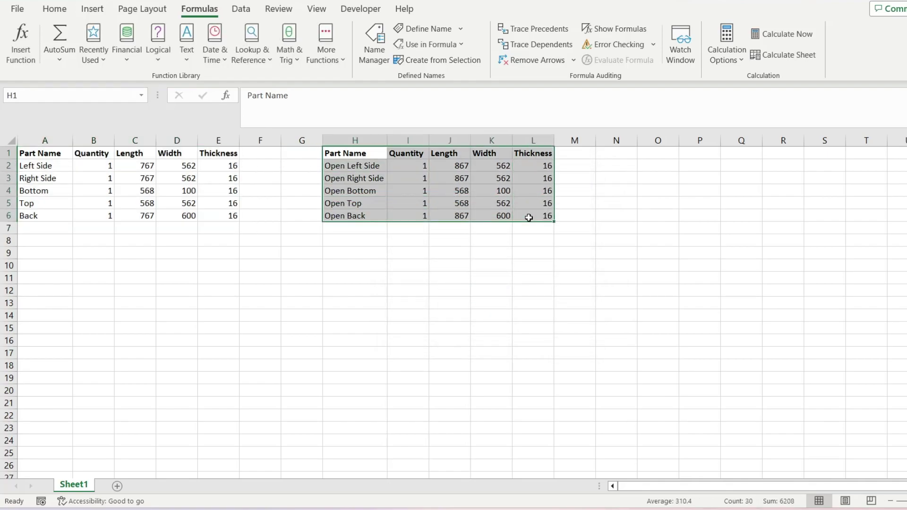
click(416, 29)
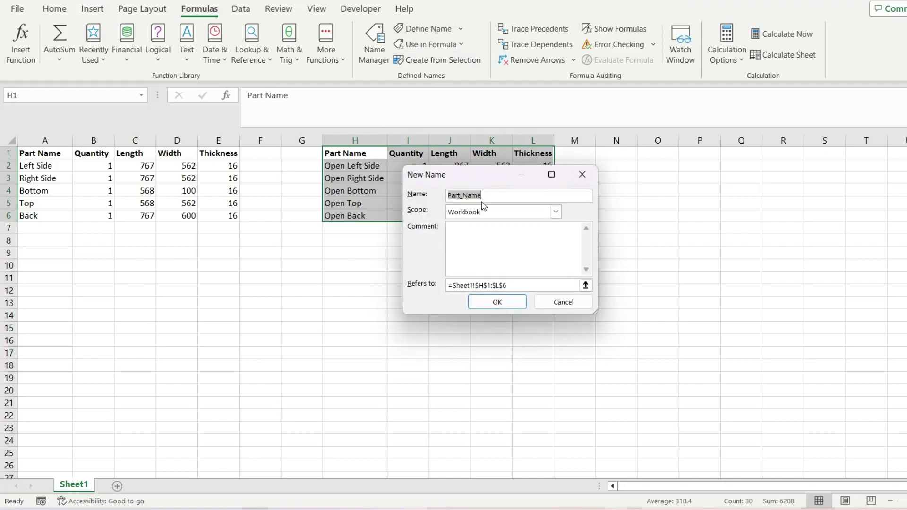
text(Table2)
click(498, 302)
click(456, 279)
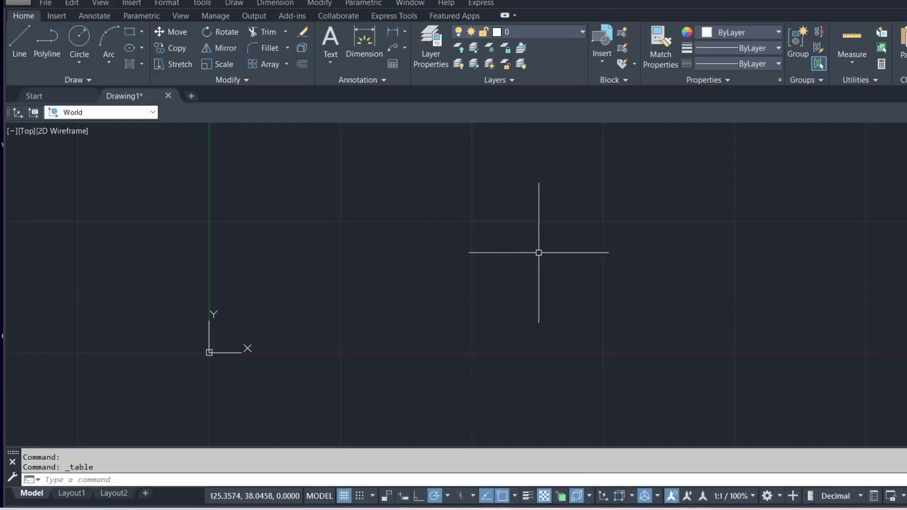
- Switch to AutoCAD and start a table from a data link, creating a new Excel data link named T1
middle_drag(538, 254, 451, 273)
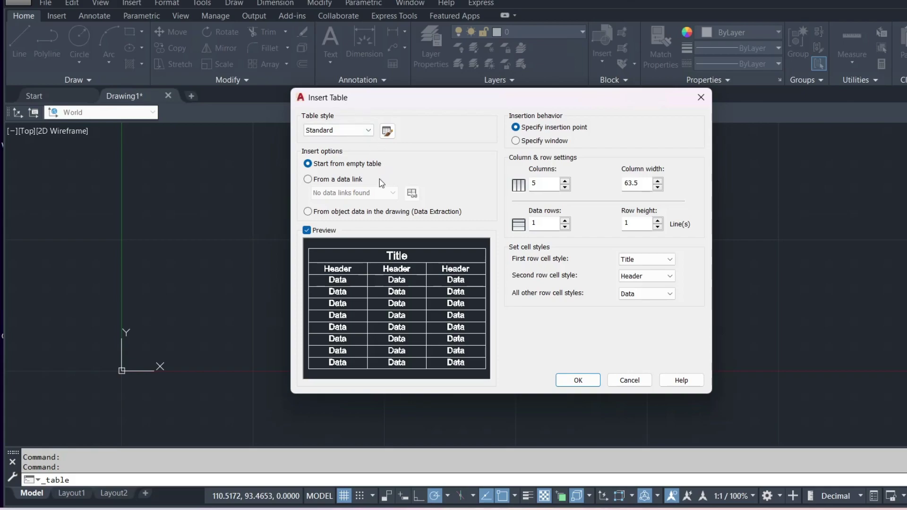
click(348, 180)
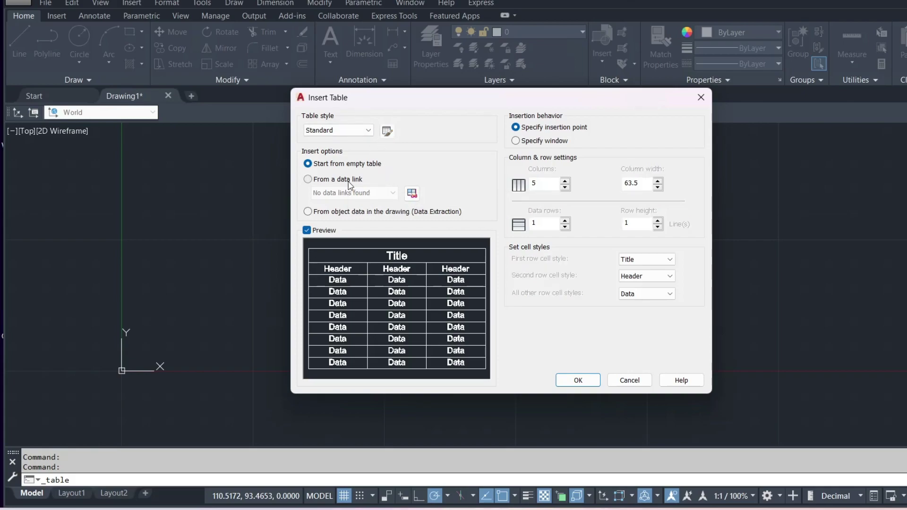
click(412, 194)
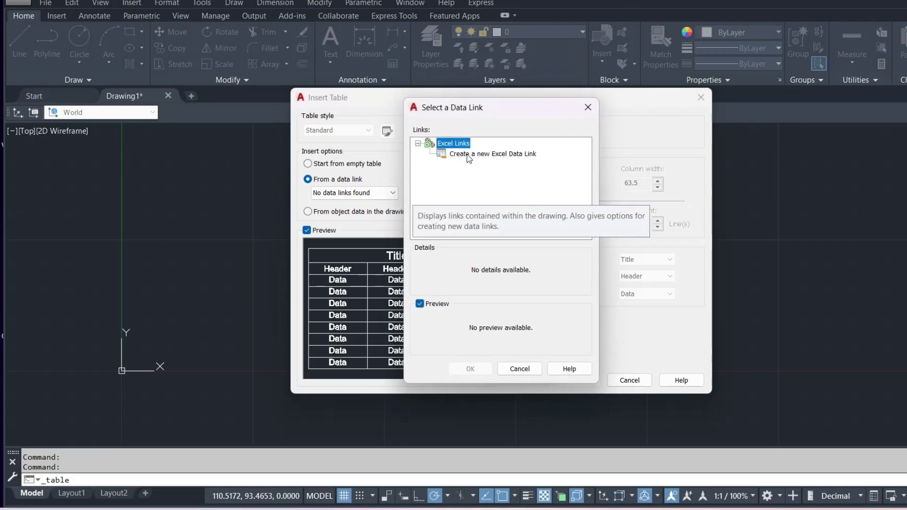
click(511, 159)
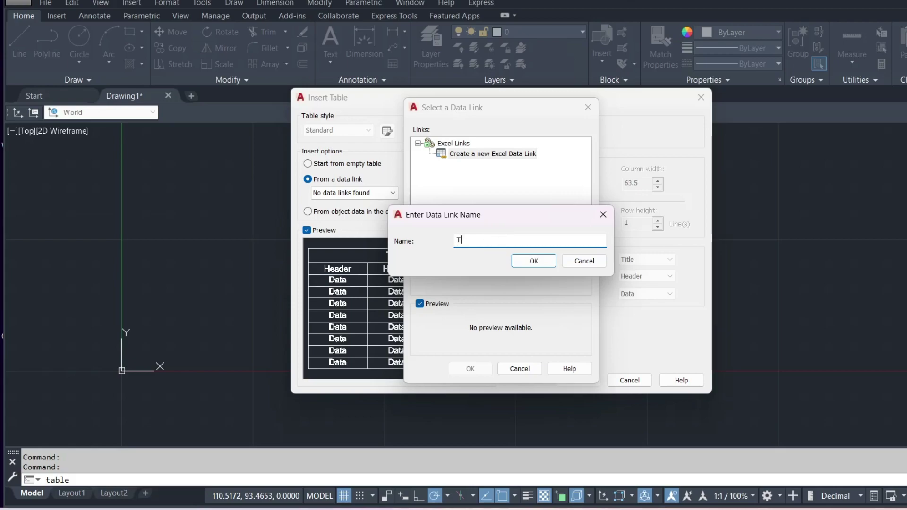
click(532, 260)
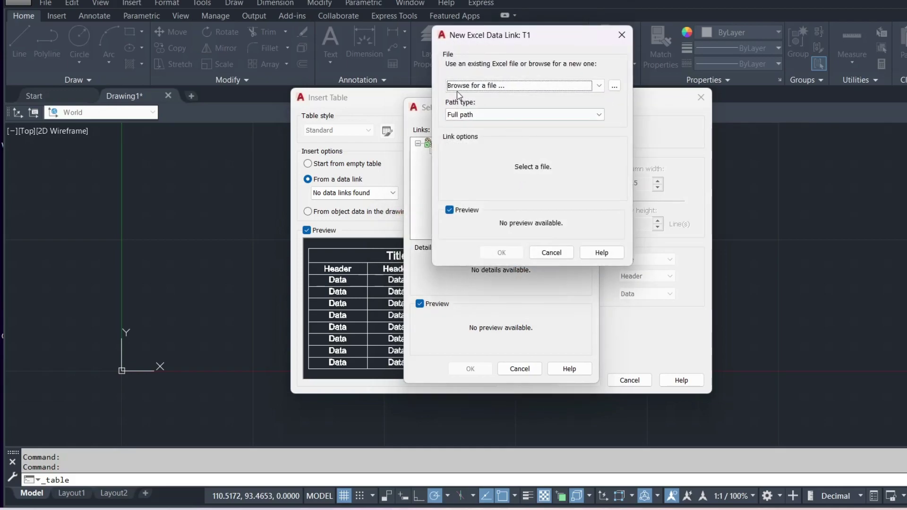
- Connect data link T1 to the Cutlist workbook in Demo Folder, using the named range Table1
click(613, 87)
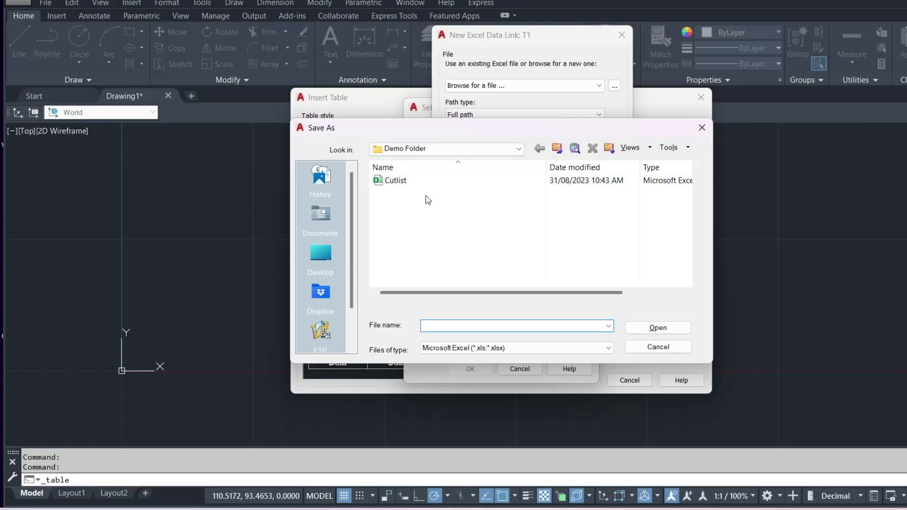
click(408, 181)
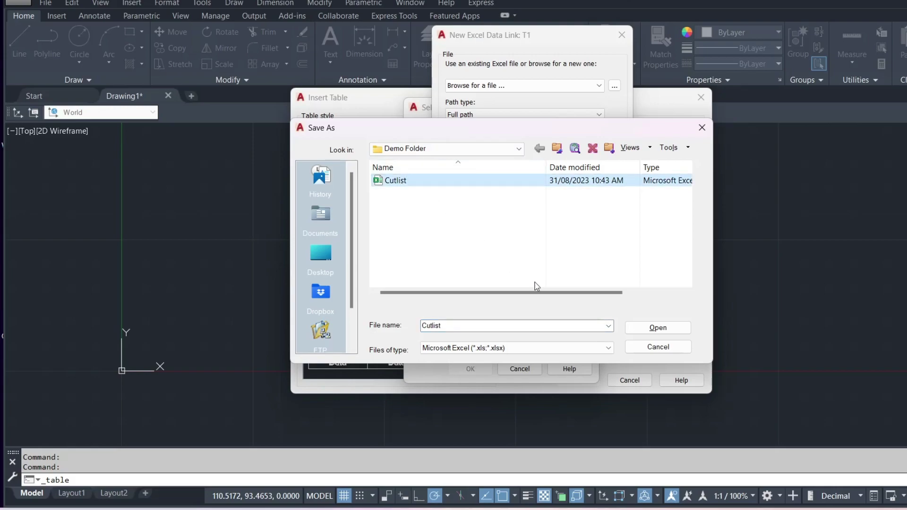
click(647, 329)
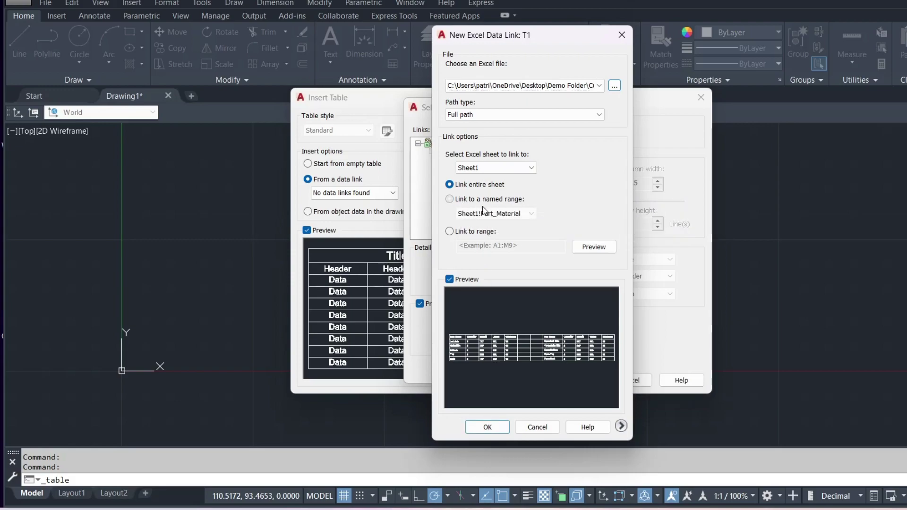
click(451, 200)
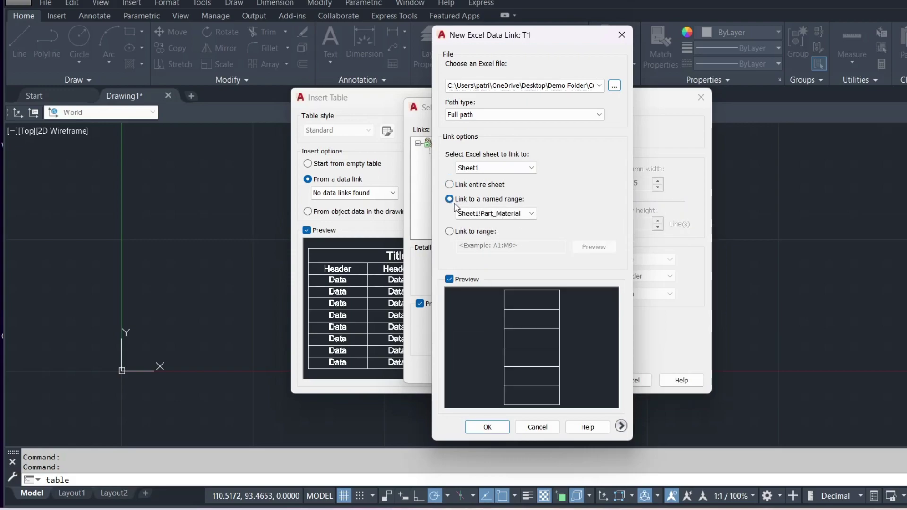
click(530, 216)
click(480, 244)
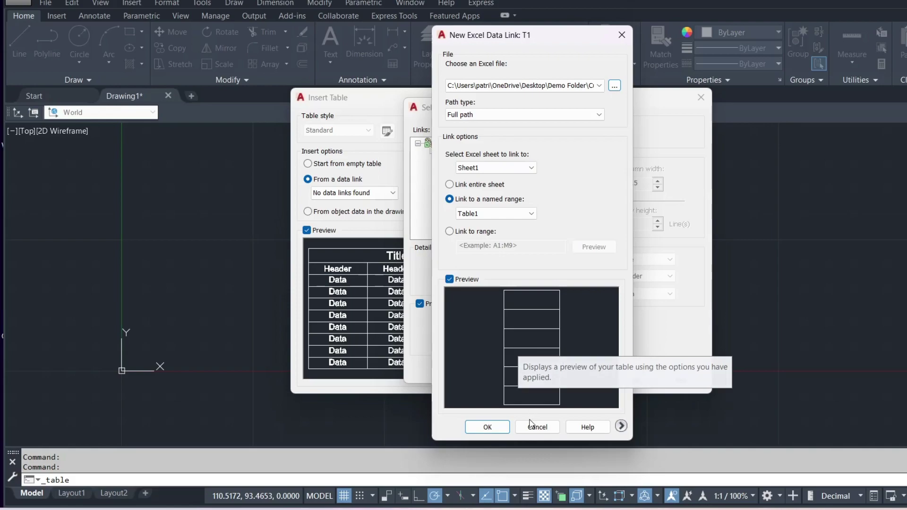
click(489, 428)
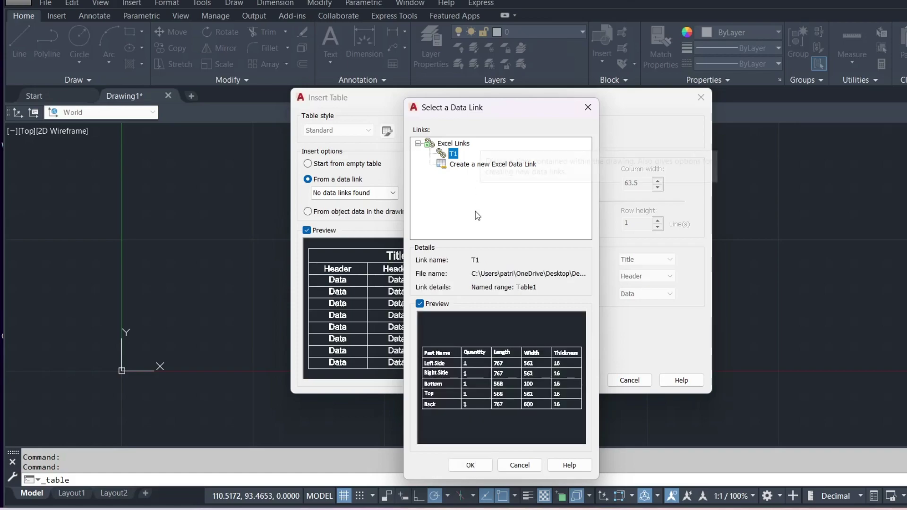
- Insert the table from data link T1 with its insertion point at 0,0,0
click(463, 466)
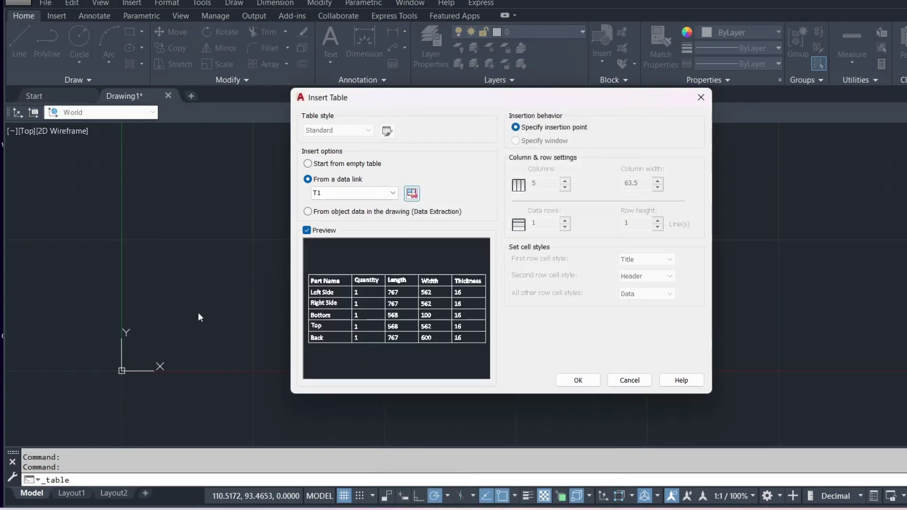
click(579, 380)
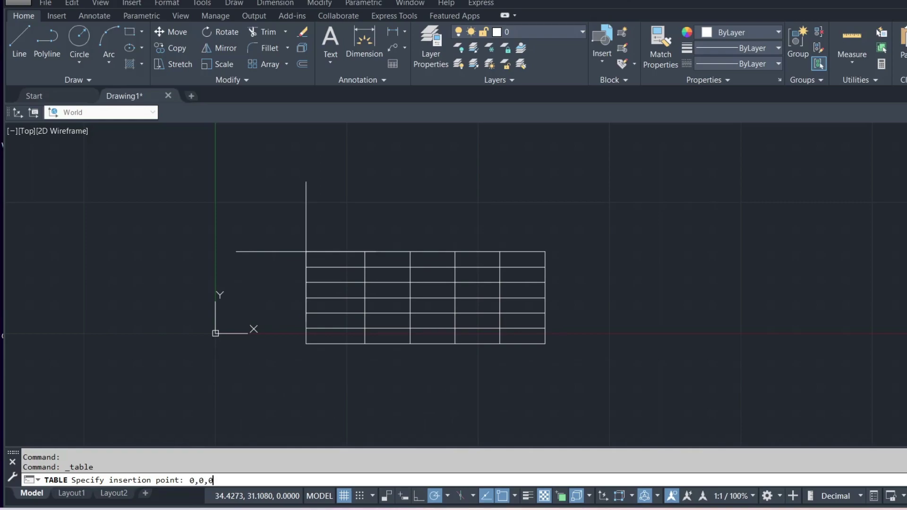
text(0,0,0)
key(Return)
middle_drag(340, 336, 302, 274)
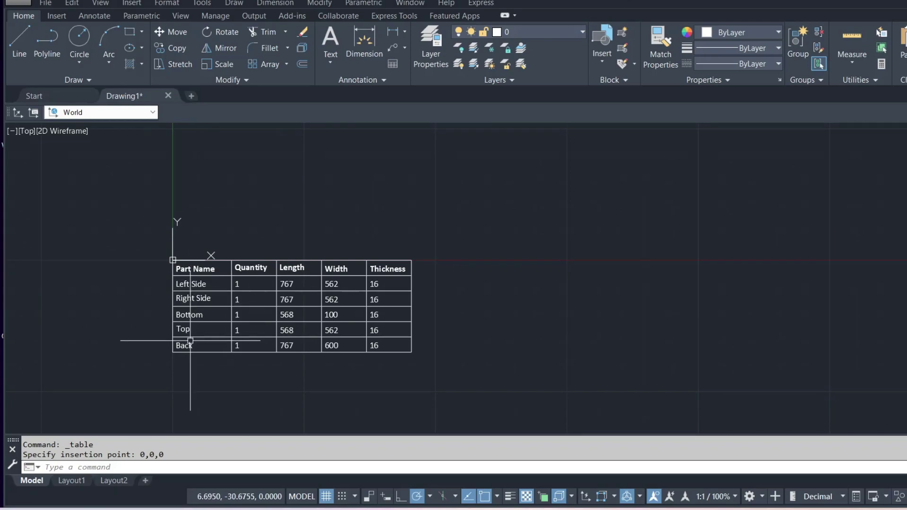
- Start a second table from a data link, creating a new Excel data link named T2
click(392, 64)
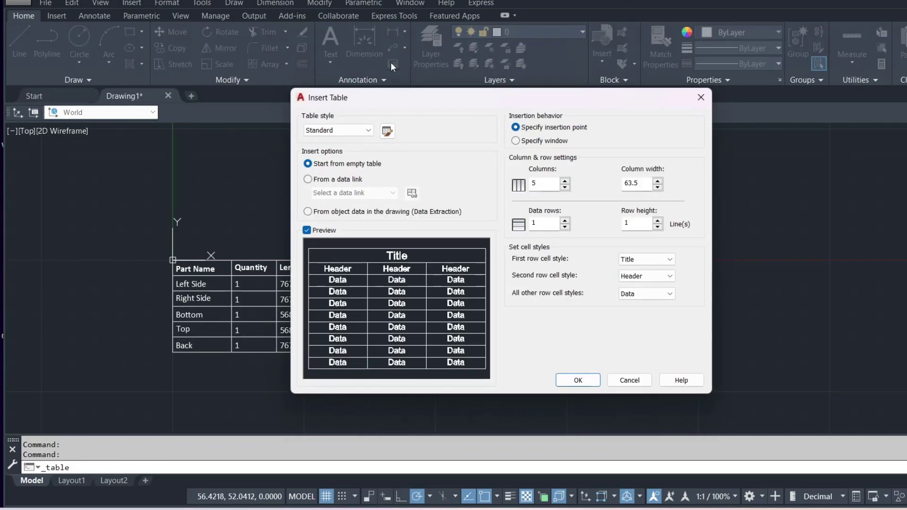
click(339, 182)
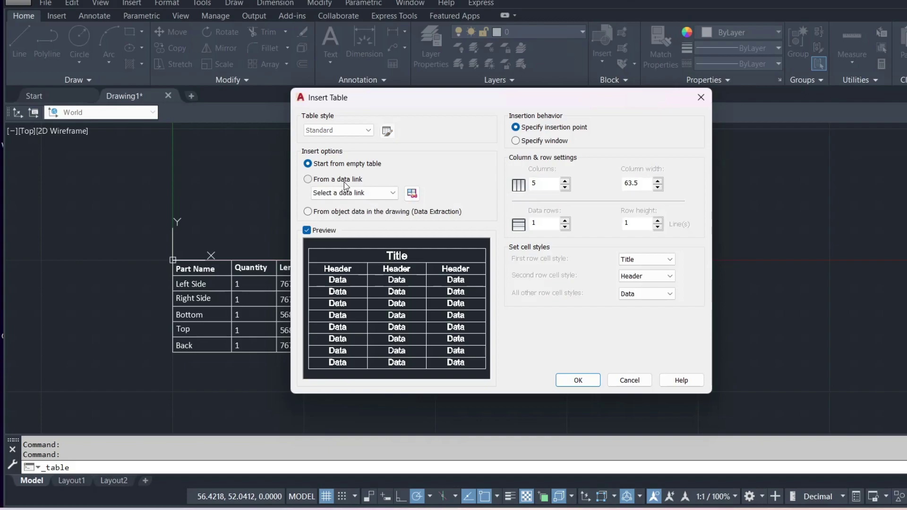
click(413, 194)
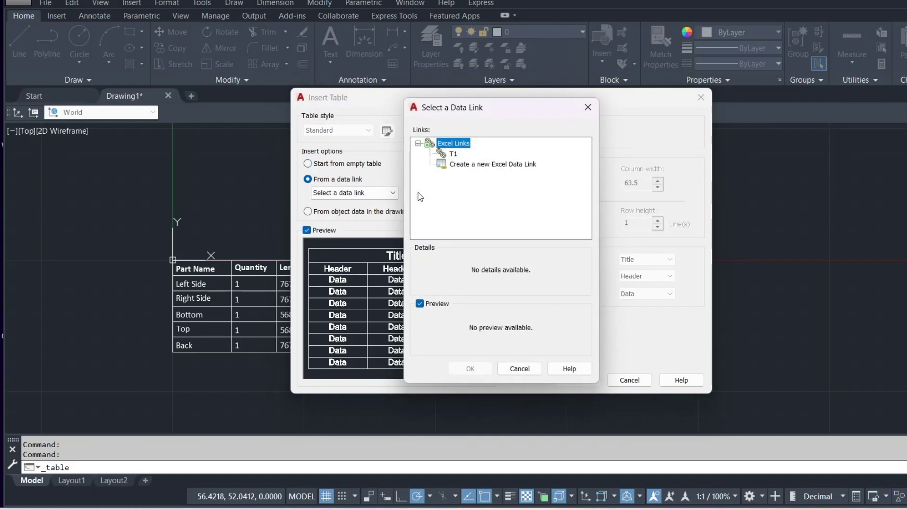
click(455, 164)
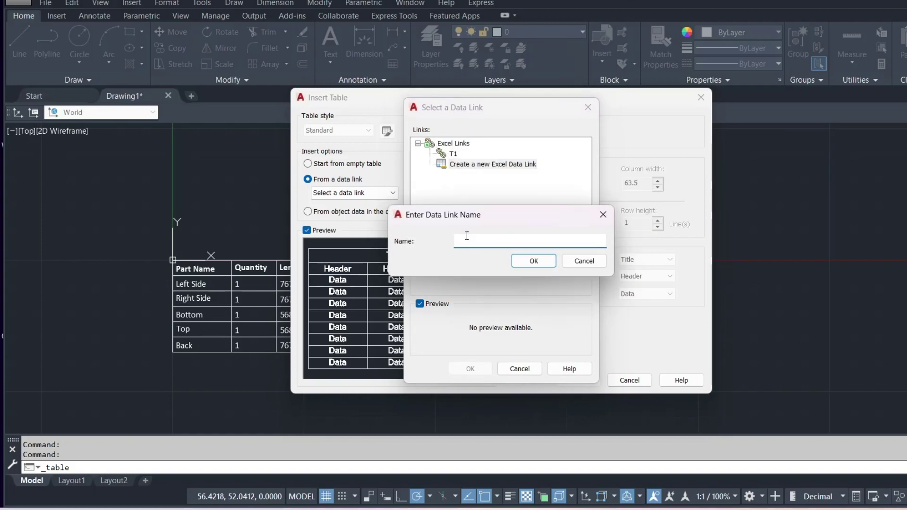
click(541, 265)
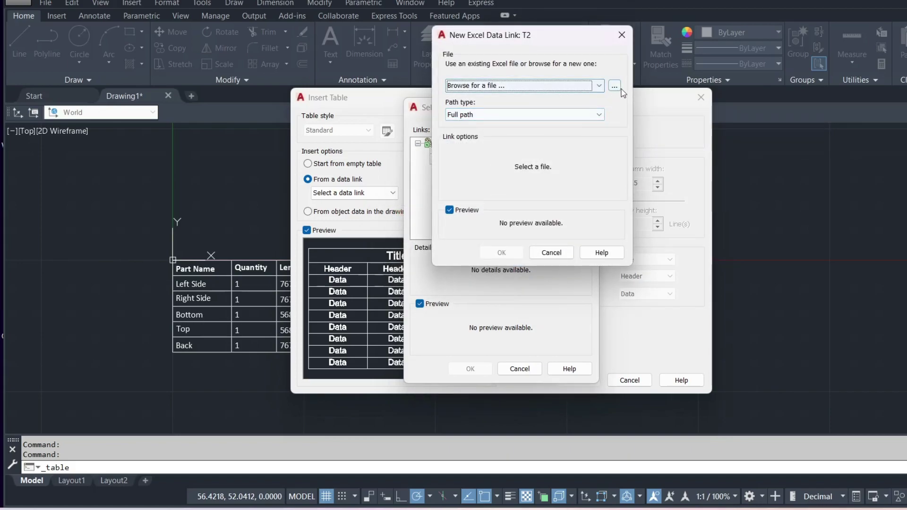
- Connect data link T2 to the Cutlist workbook, using the named range Table2
click(614, 86)
double_click(390, 181)
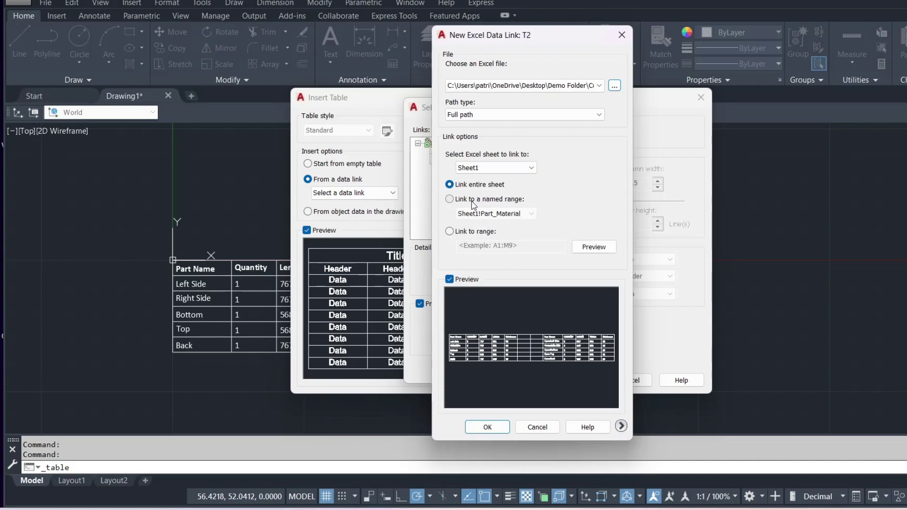
click(533, 213)
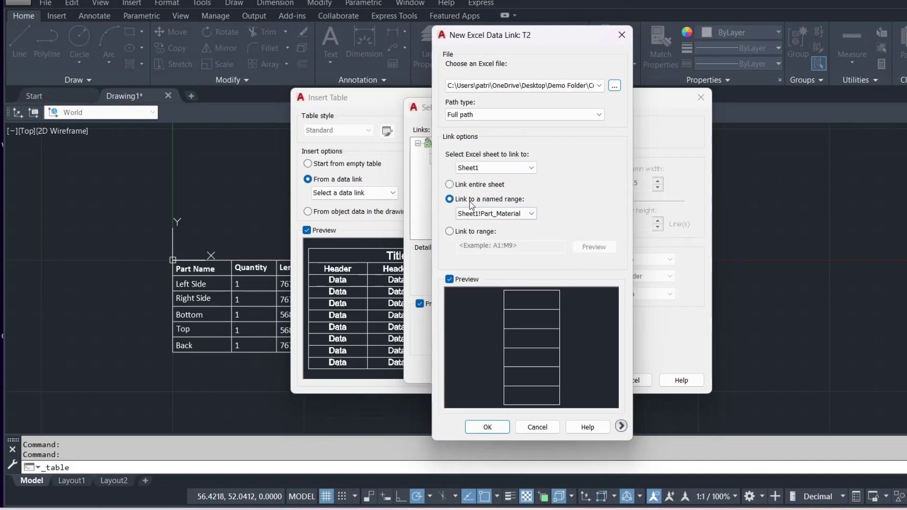
click(532, 213)
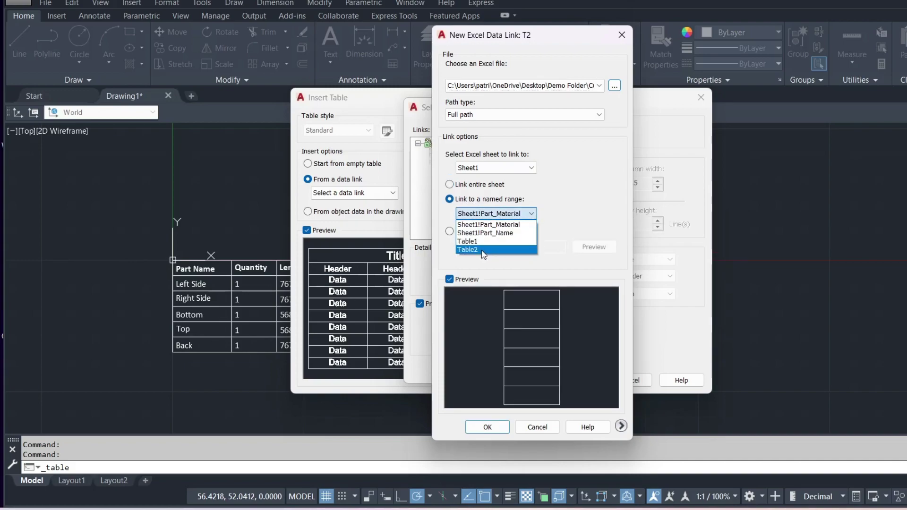
click(482, 250)
click(487, 427)
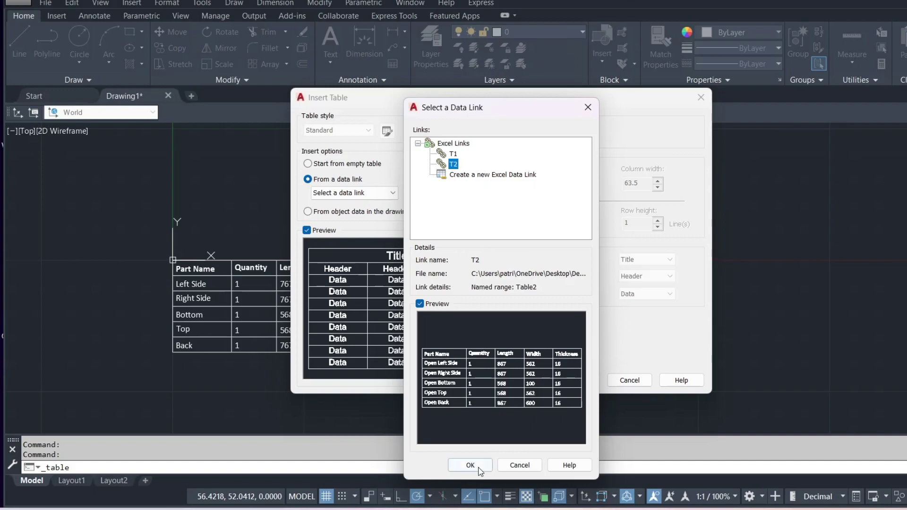
- Insert the table from data link T2 at 10 units to the right of the first table, aligned with its top edge
click(482, 464)
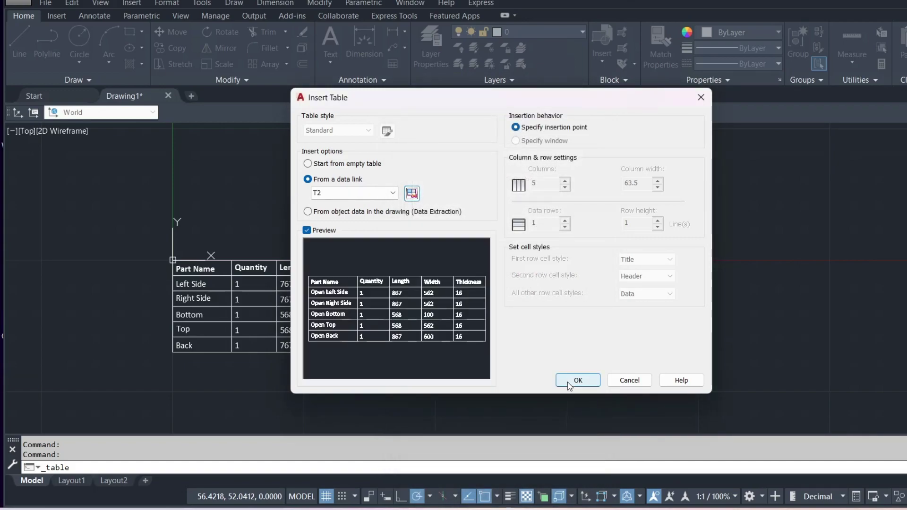
click(569, 384)
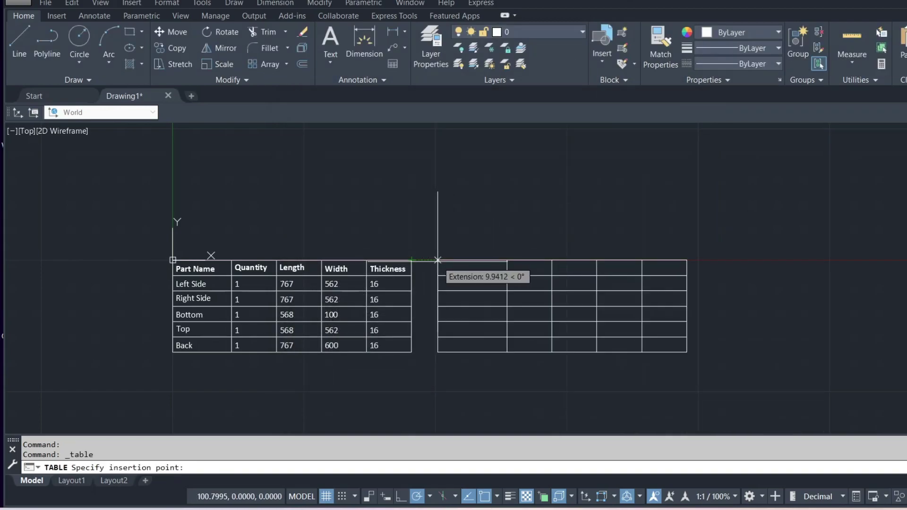
text(10)
key(Return)
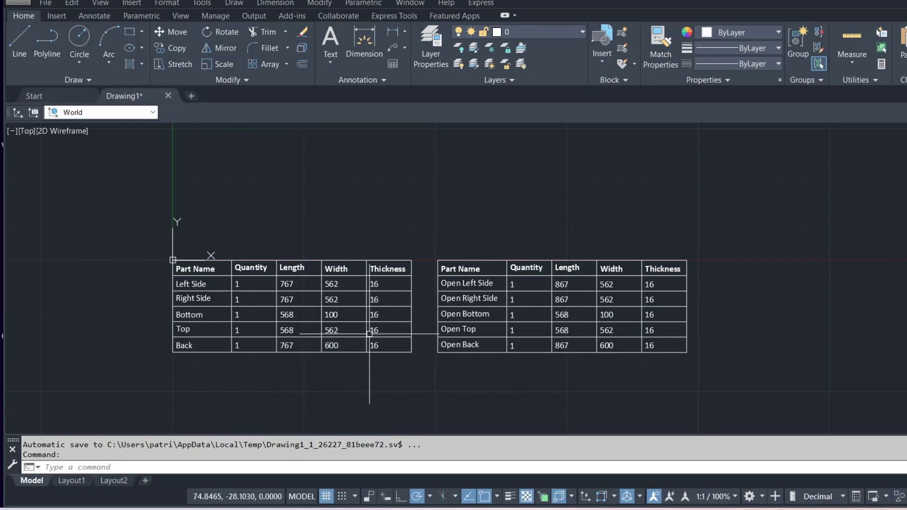
scroll(371, 334, up, 2)
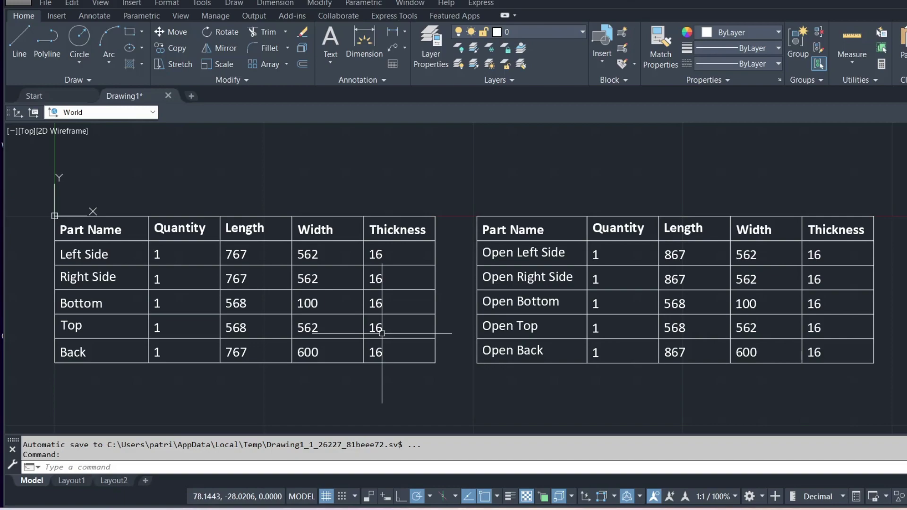
- Unlock the Right Side row's Thickness cell in the first data-linked table
click(308, 258)
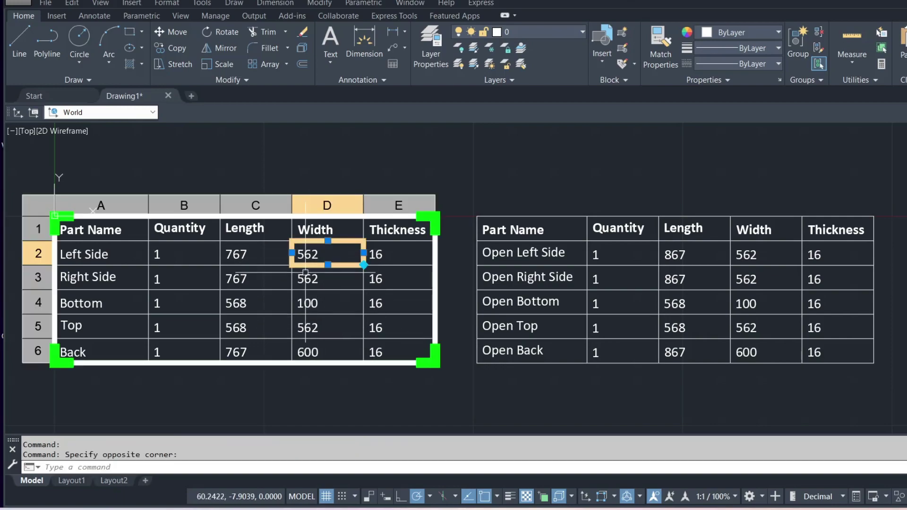
mouse_move(329, 274)
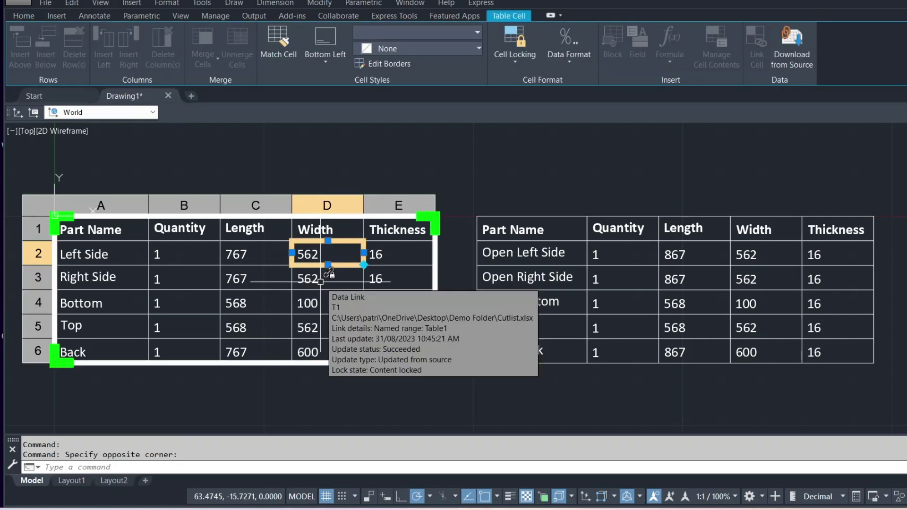
click(387, 277)
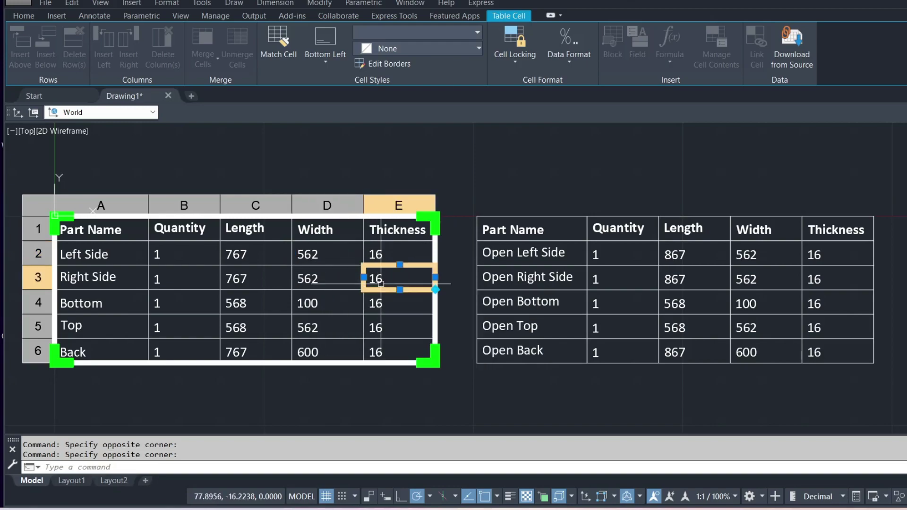
click(518, 60)
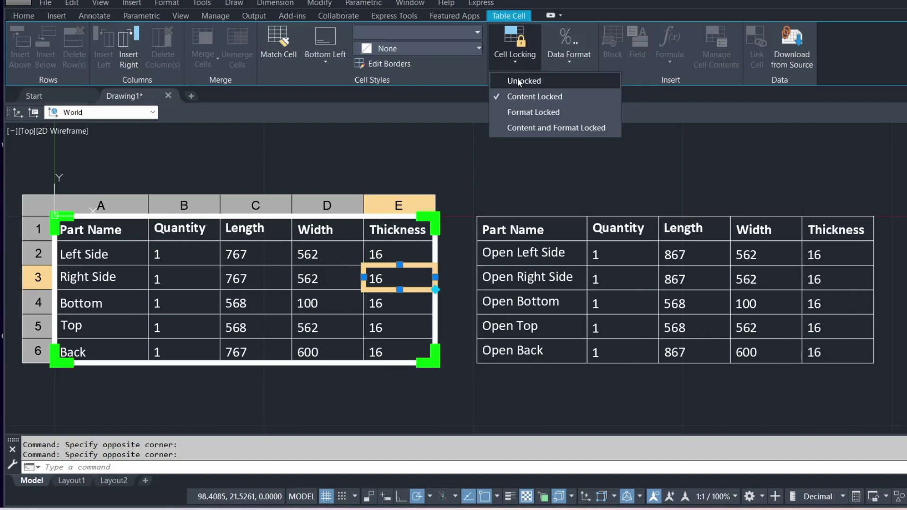
click(518, 78)
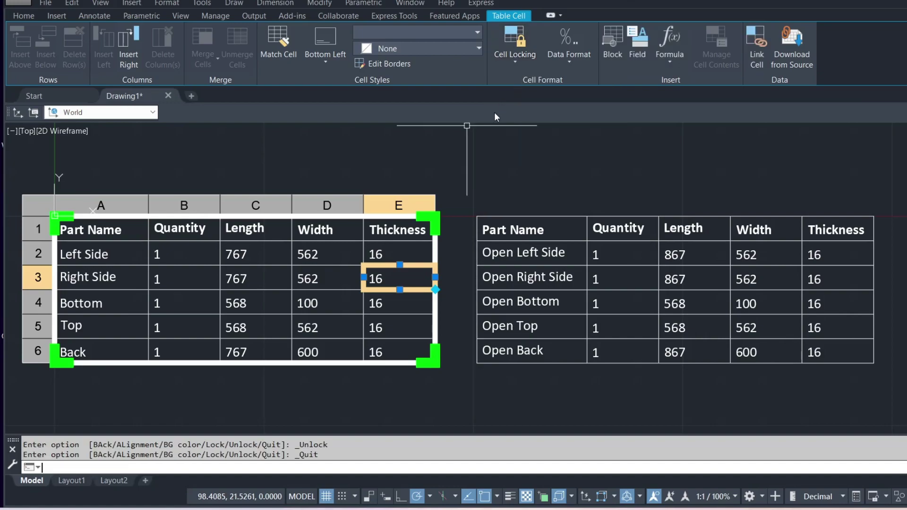
- Set the Right Side part's Thickness to 20 in the first table
double_click(395, 278)
key(Right)
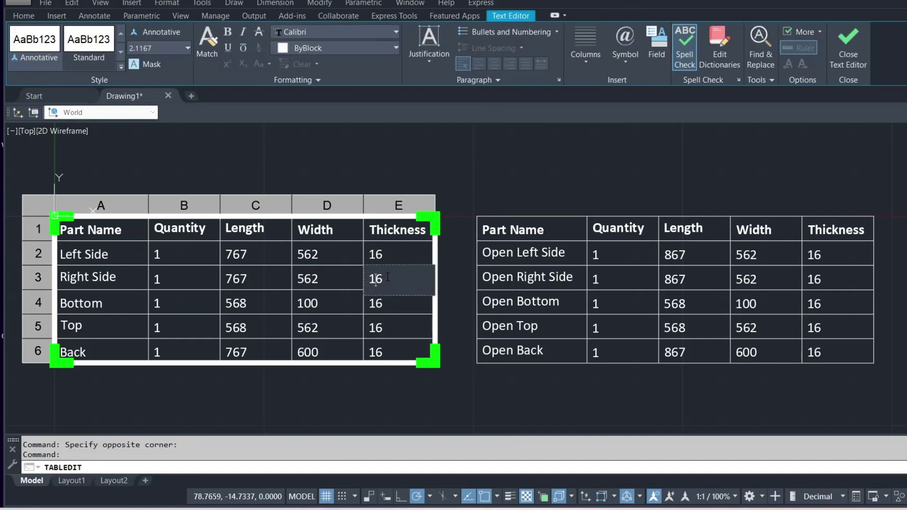
key(BackSpace)
key(BackSpace)
text(20)
key(Escape)
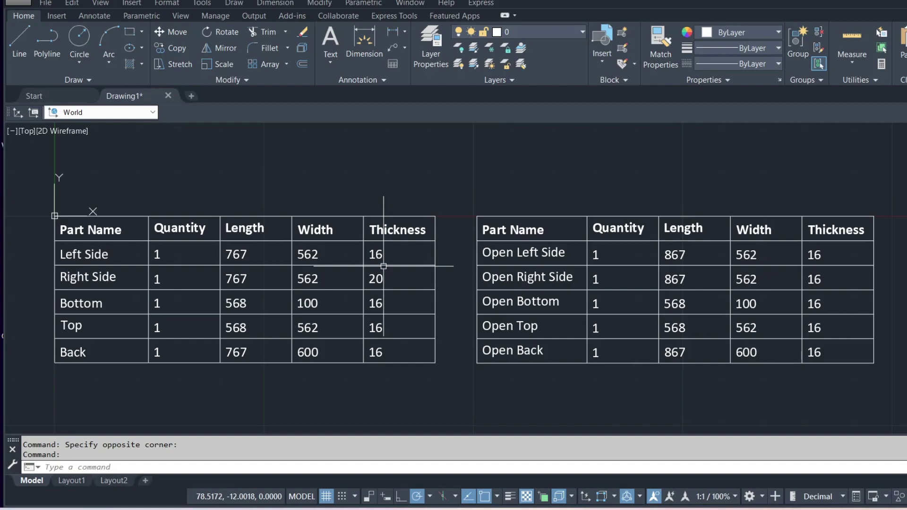
- Upload the edited Right Side Thickness cell's changes through data link T1 to the source file
click(383, 266)
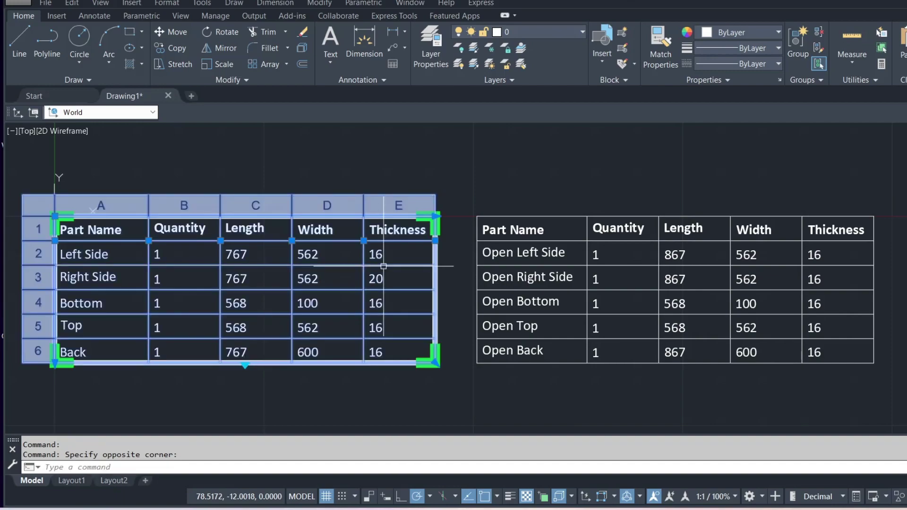
right_click(374, 233)
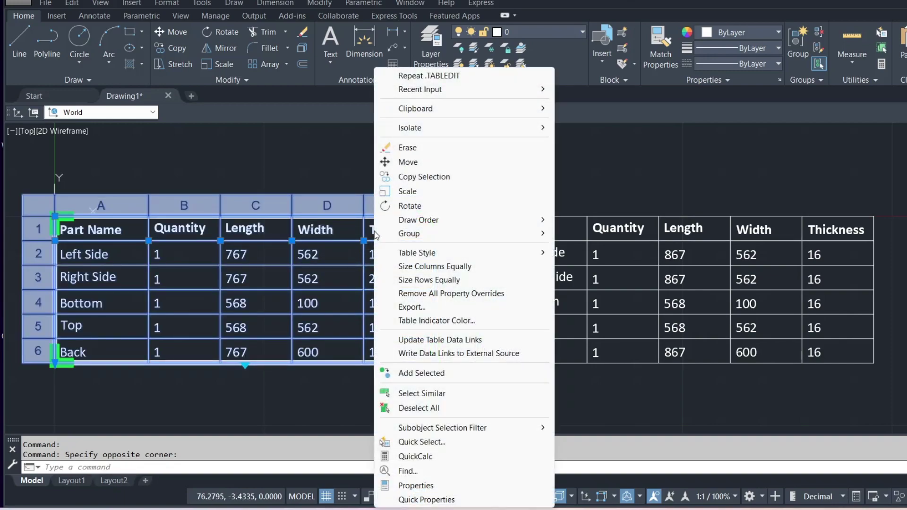
click(387, 284)
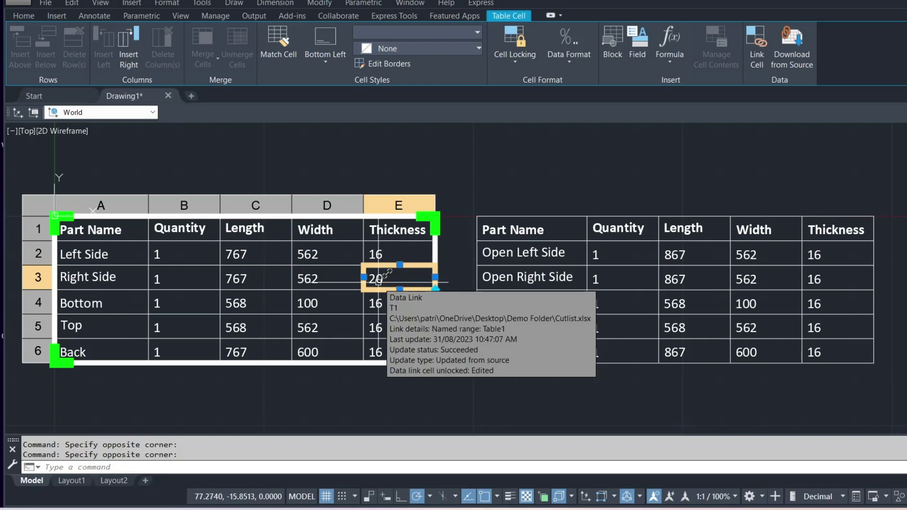
right_click(378, 282)
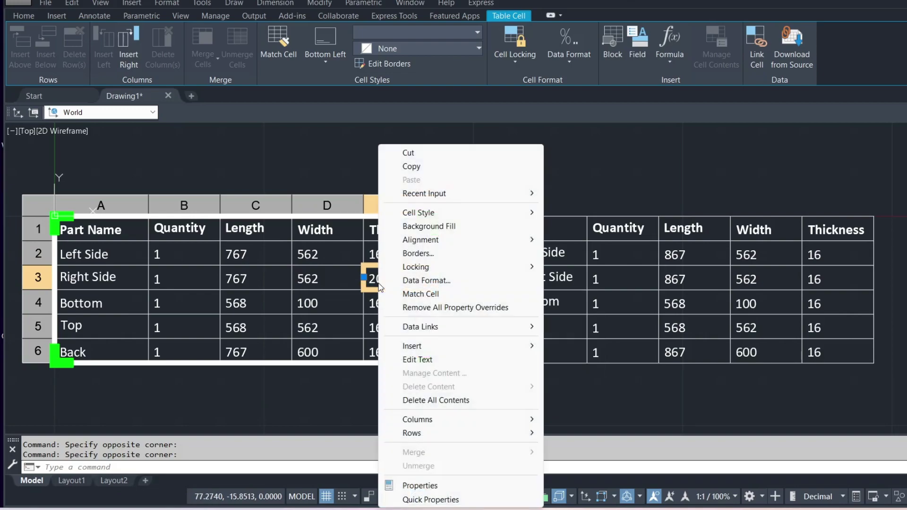
mouse_move(421, 327)
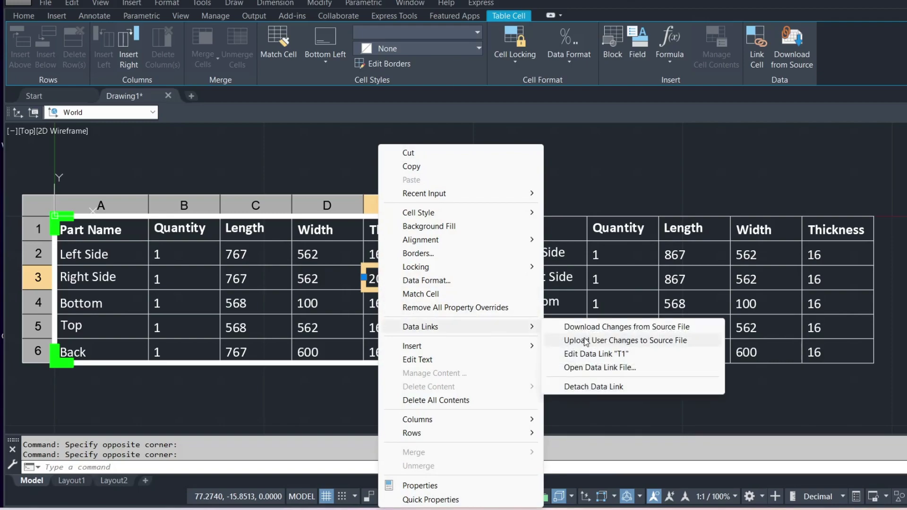
click(632, 347)
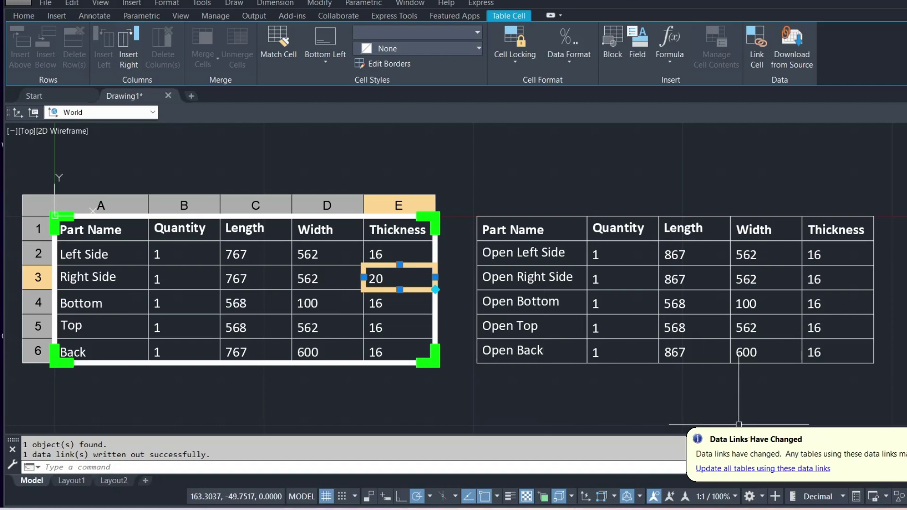
- Open the Cutlist workbook from Demo Folder in Excel and check the Right Side thickness in cell E3
key(alt+Tab)
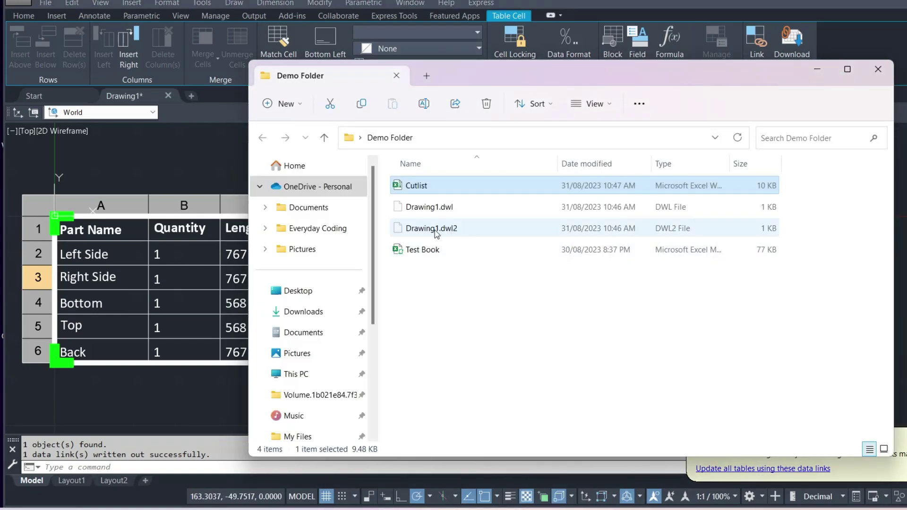
double_click(425, 188)
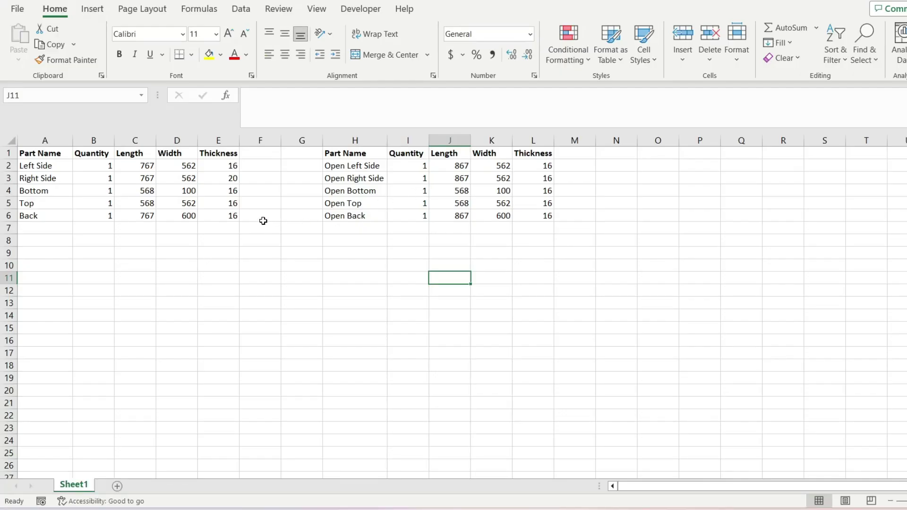
click(222, 179)
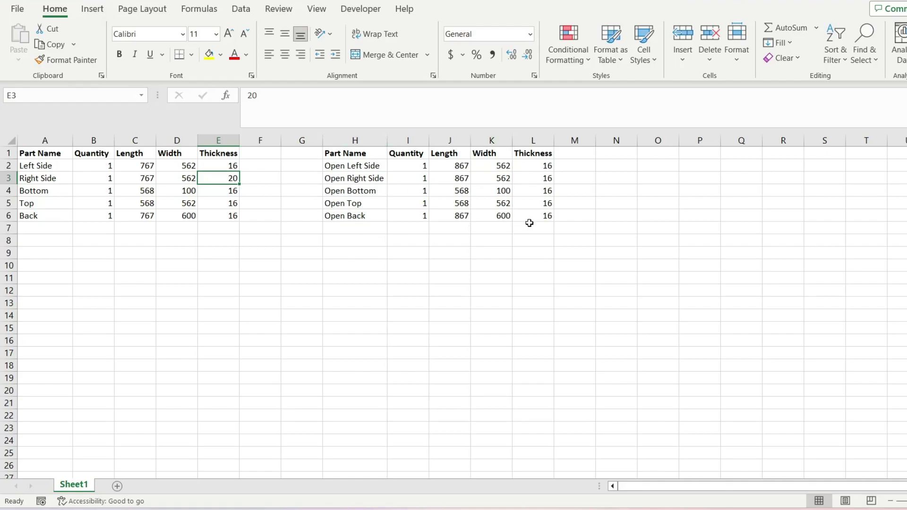
- Set the Open Bottom part's quantity in cell I4 to 5
click(407, 190)
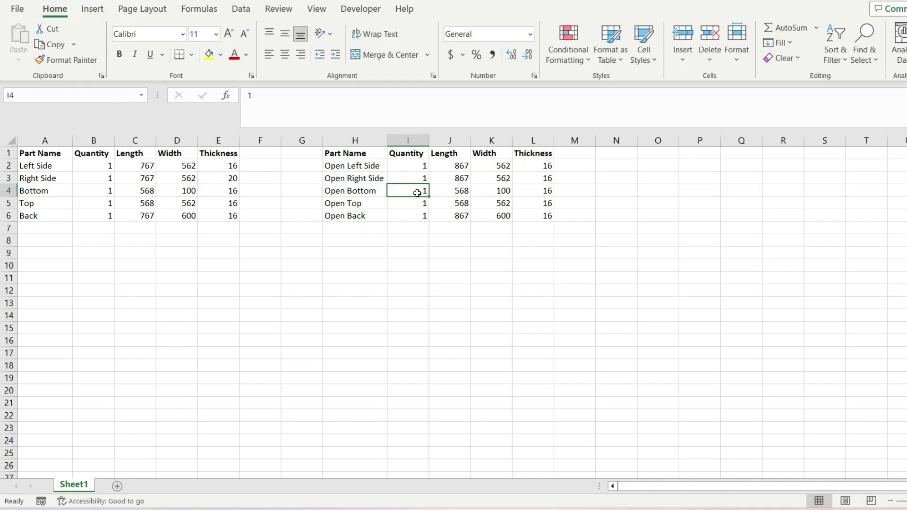
text(5)
key(Return)
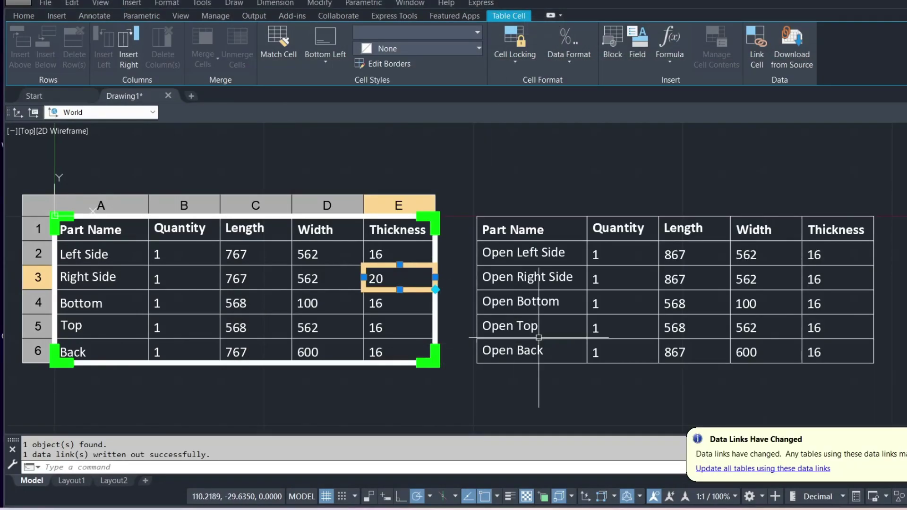
- Back in AutoCAD, download the source file changes into the second table through data link T2 and check the Open Bottom quantity
click(679, 311)
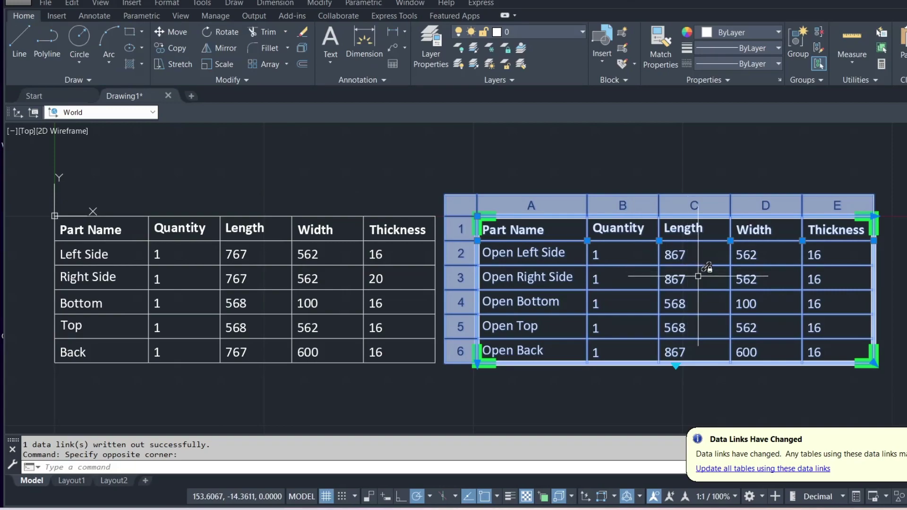
right_click(754, 282)
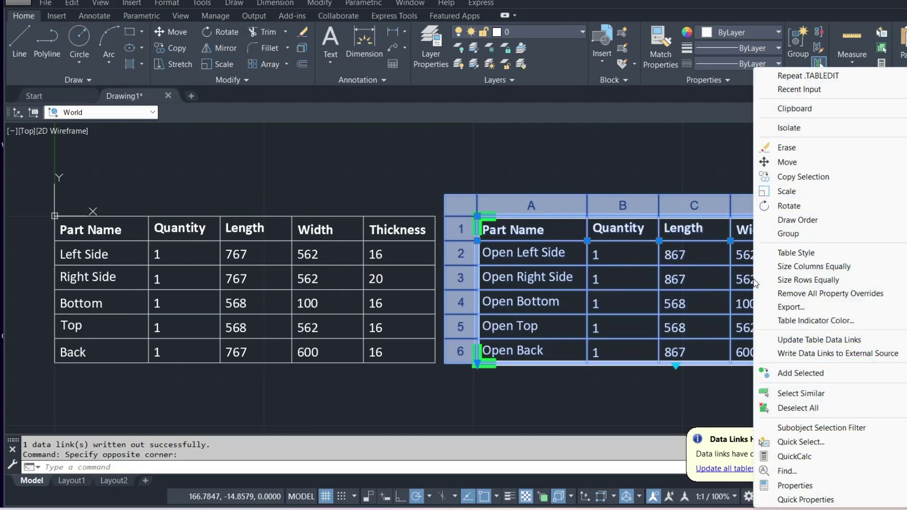
click(753, 283)
right_click(753, 283)
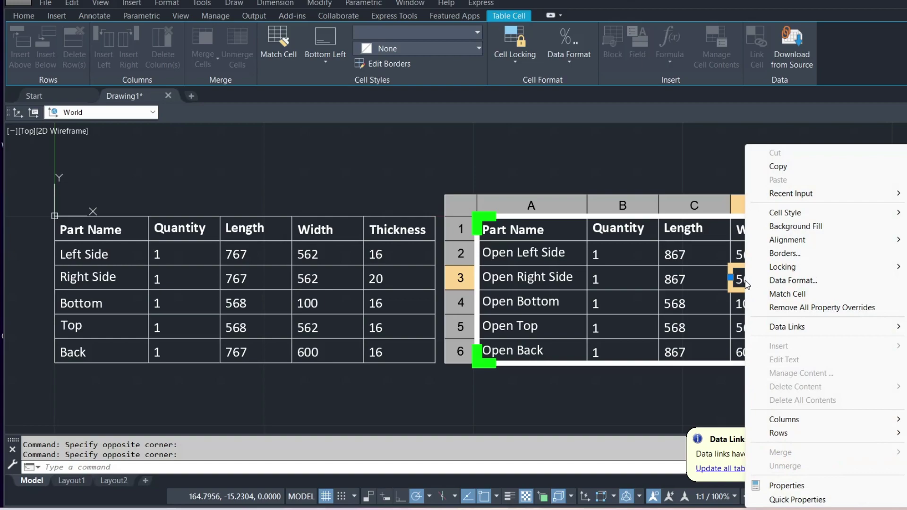
mouse_move(779, 328)
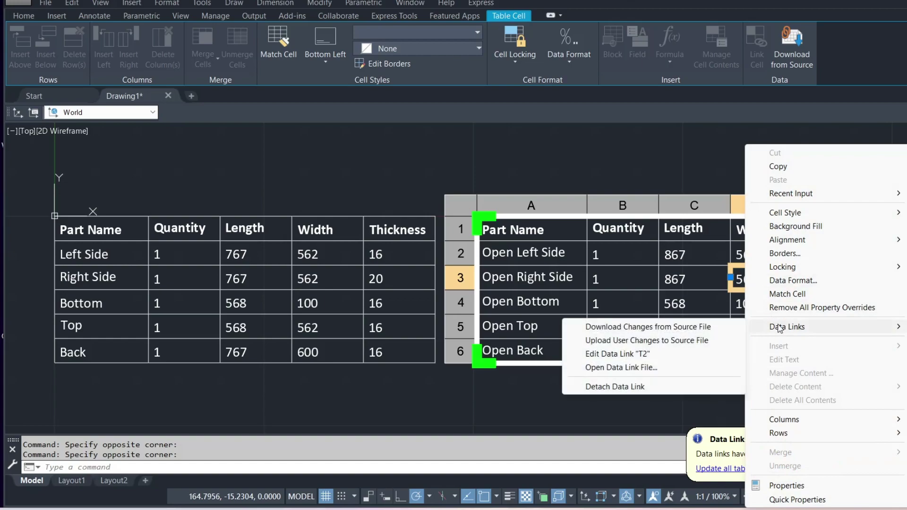
click(659, 328)
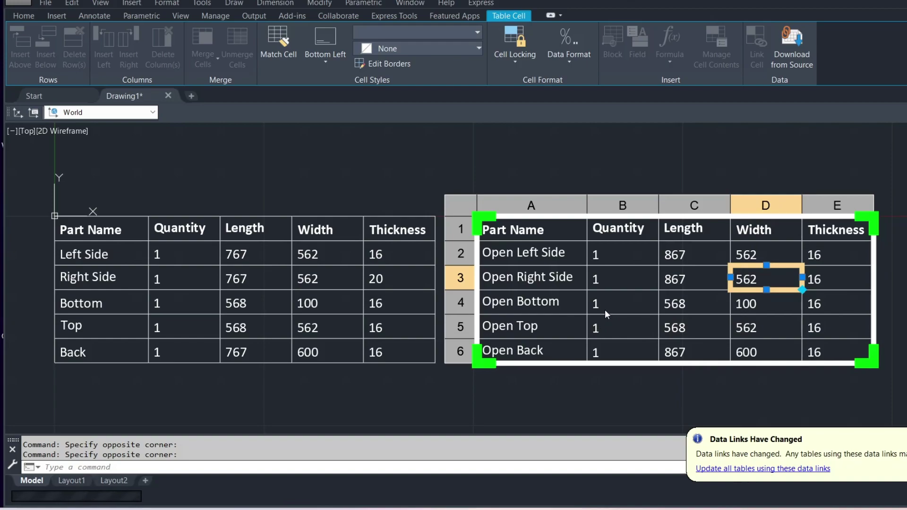
click(623, 312)
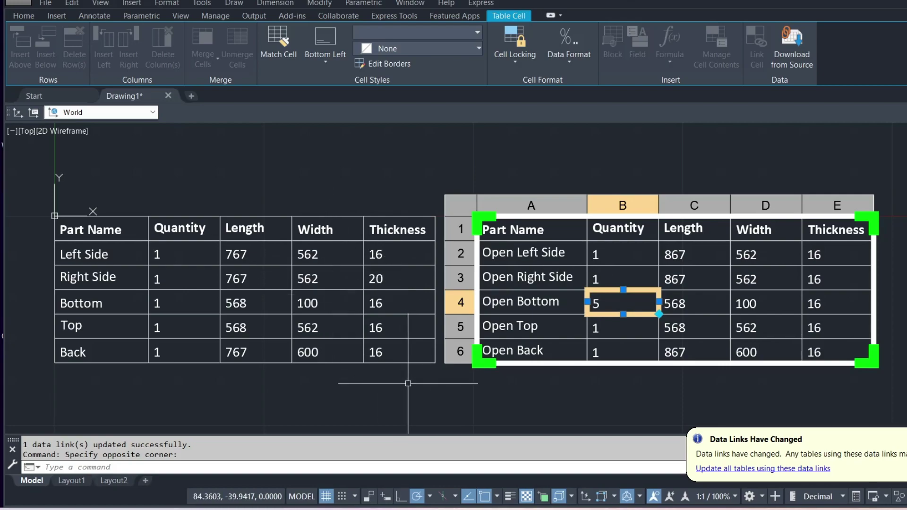
click(418, 370)
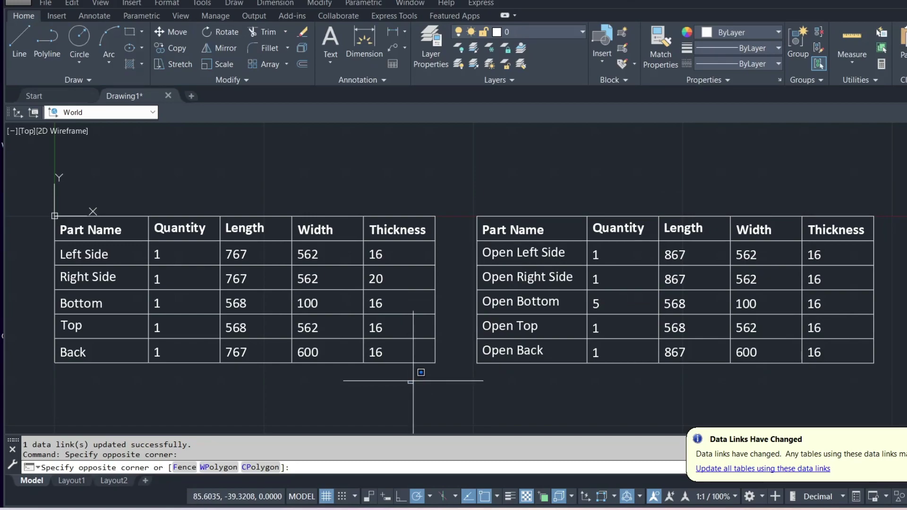